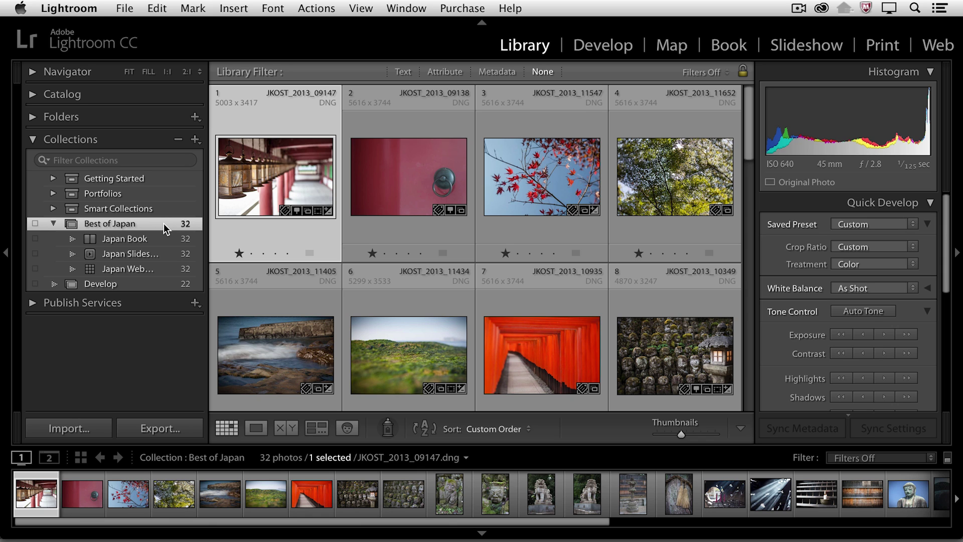
Open the Activity Center from the Lightroom identity plate to check background sync status
click(115, 42)
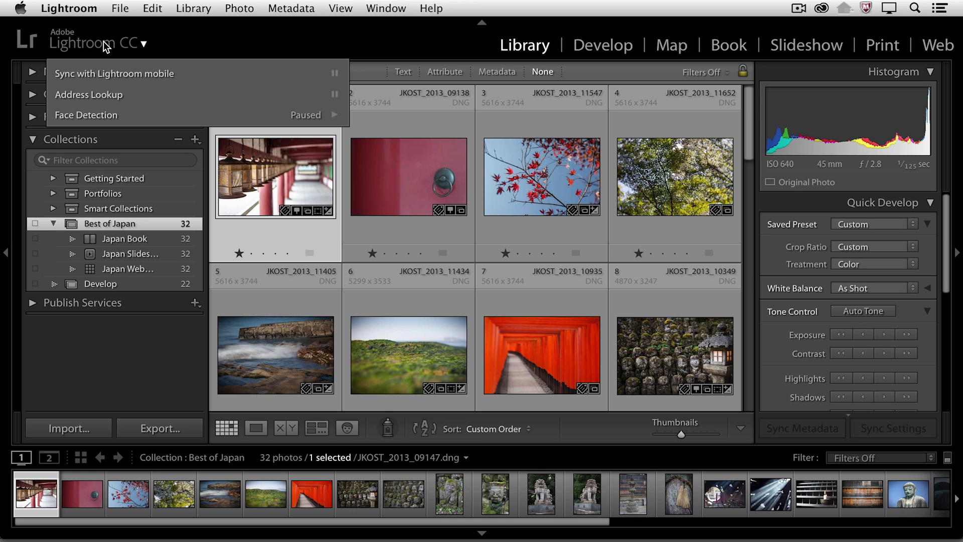
Check the Sync with Lightroom mobile status, then dismiss the activity list
mouse_move(101, 78)
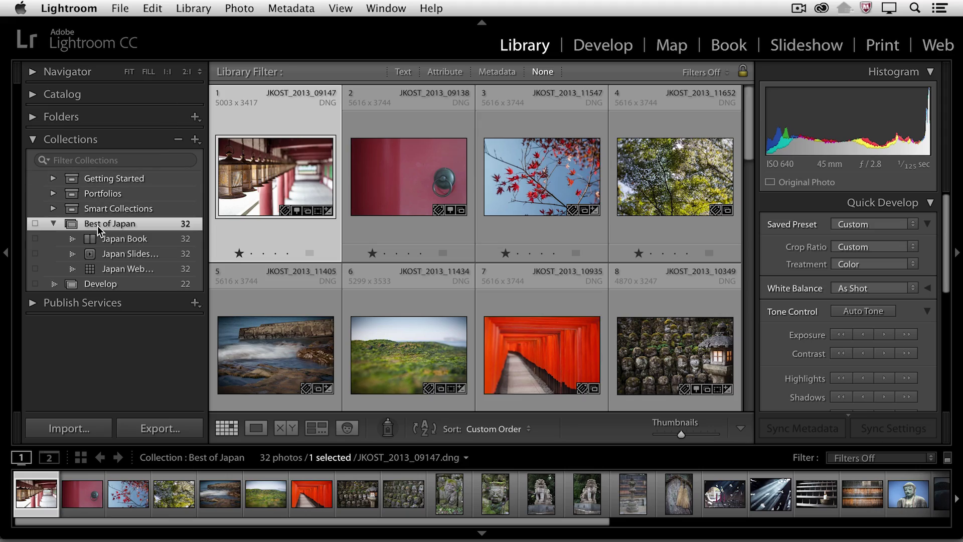
Enable Lightroom mobile sync for Best of Japan and make the collection public
click(35, 225)
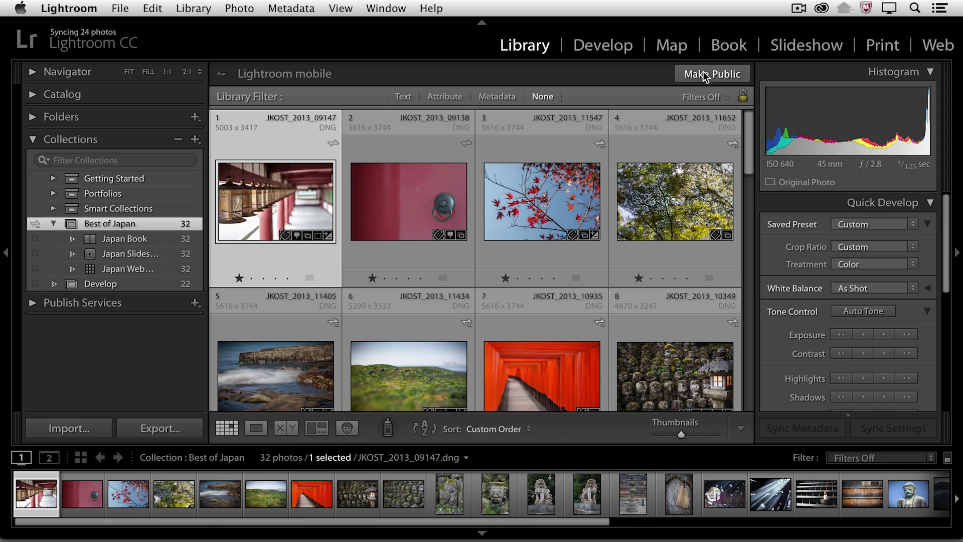
click(704, 71)
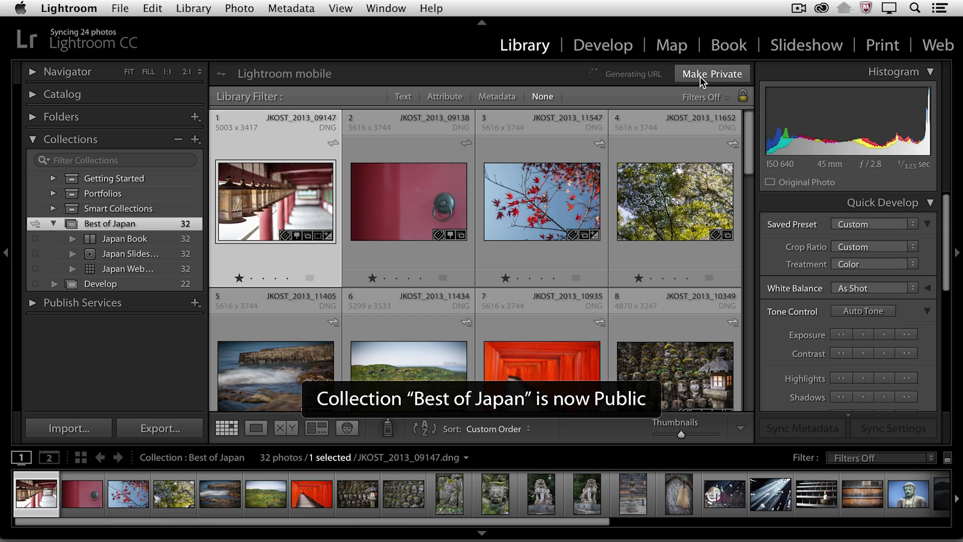
Copy the Best of Japan collection's adobe.ly share link to the clipboard
click(628, 81)
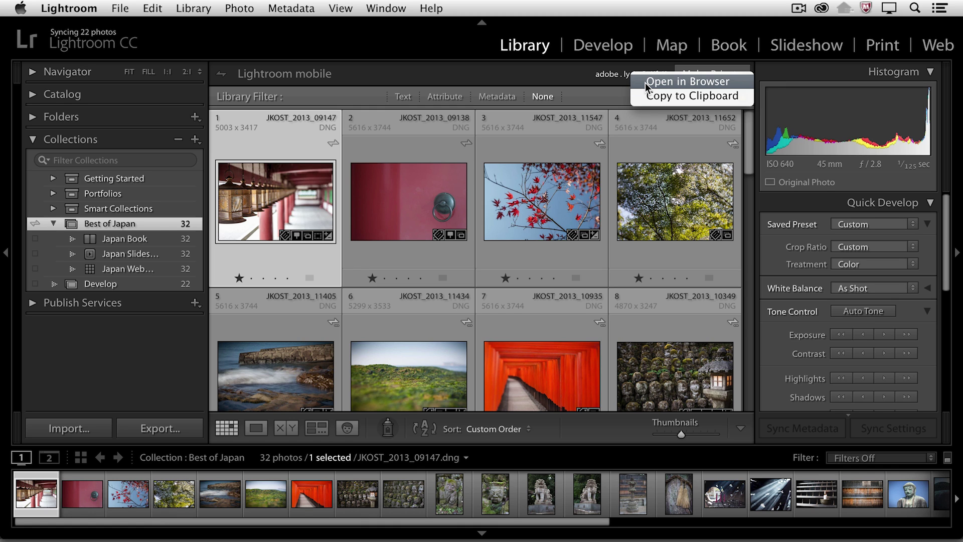
click(645, 92)
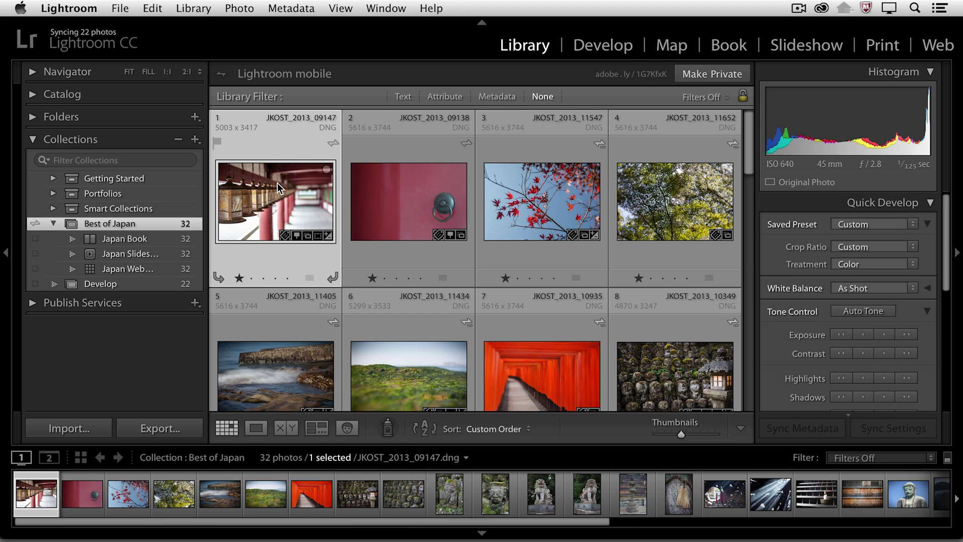
Email the lanterns photo via Outlook to the recipient, subject 'Japan Images', Small – 300 px preset
click(119, 9)
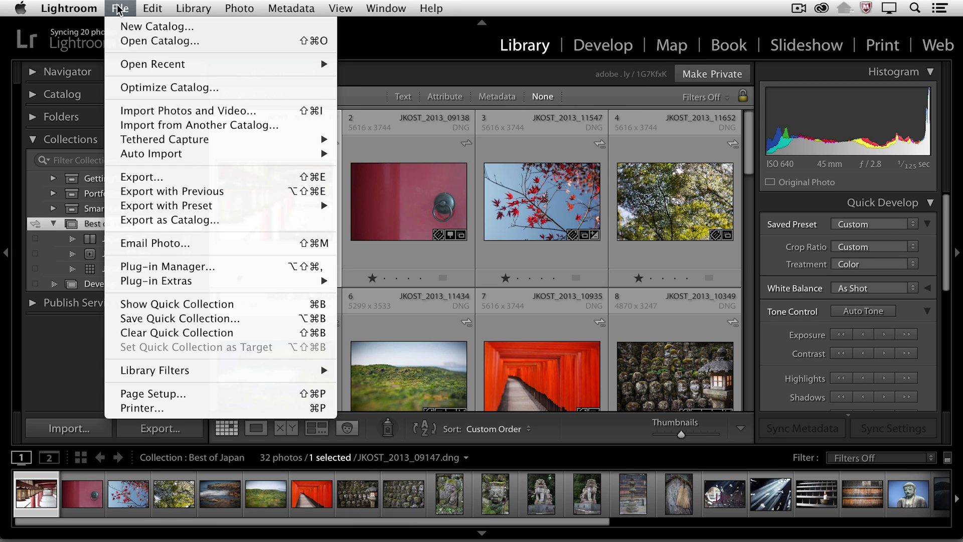
click(204, 242)
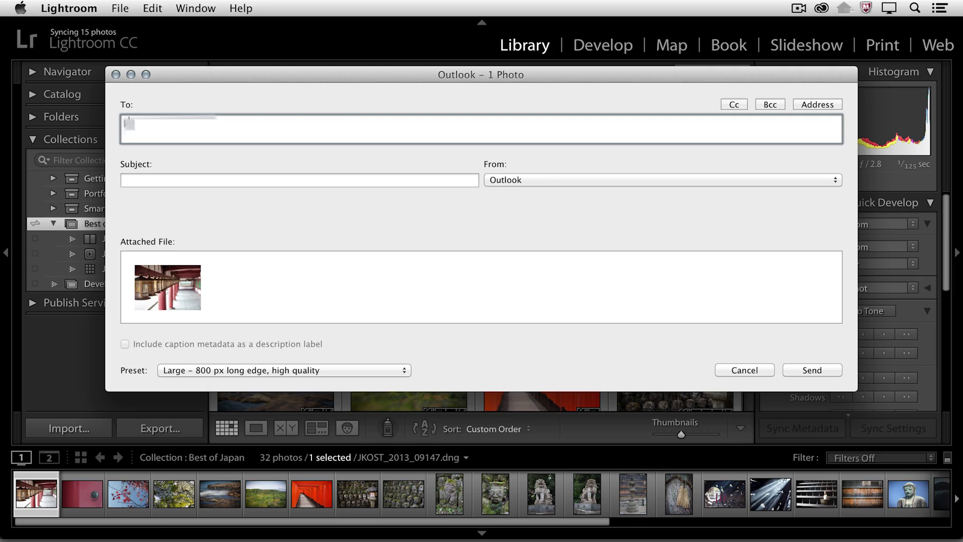
text(adobe.com)
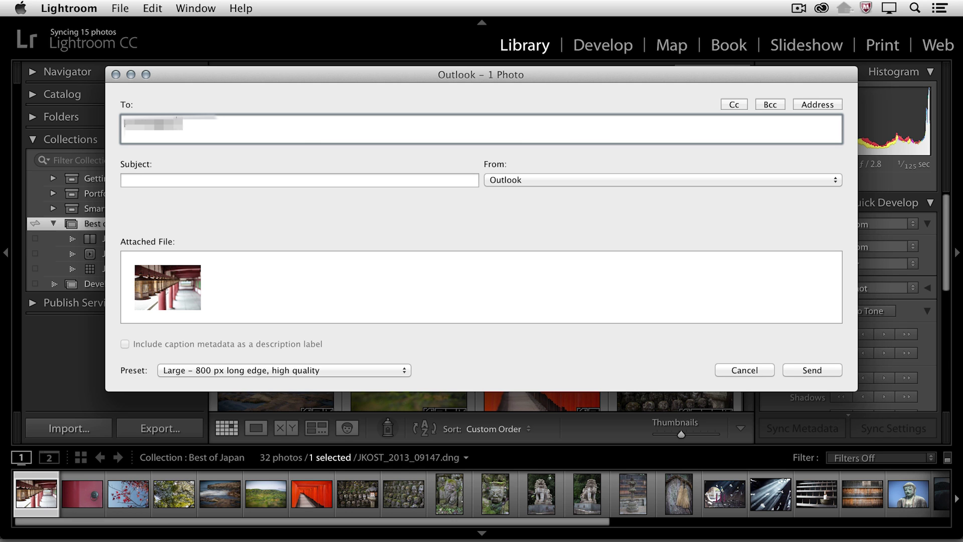
click(197, 181)
text(Japan Images)
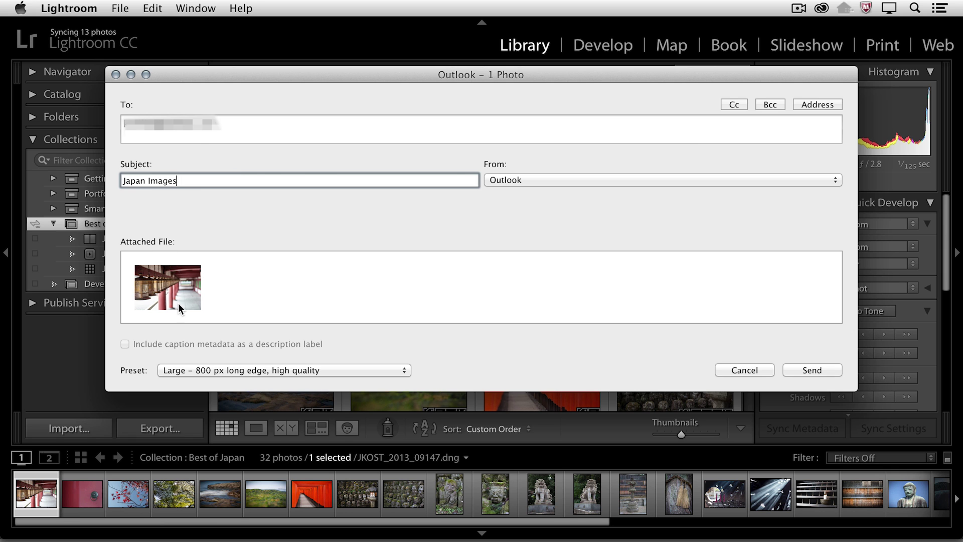
click(232, 370)
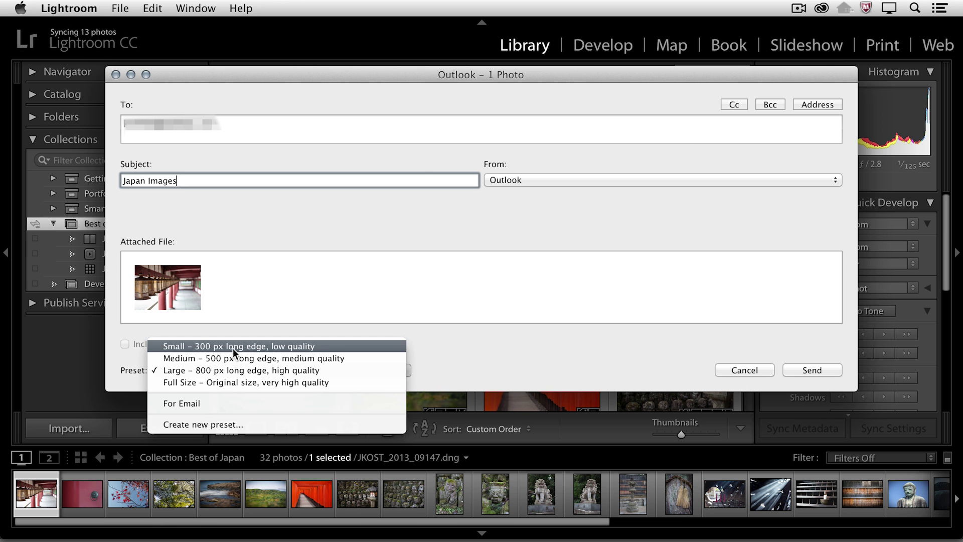
click(231, 346)
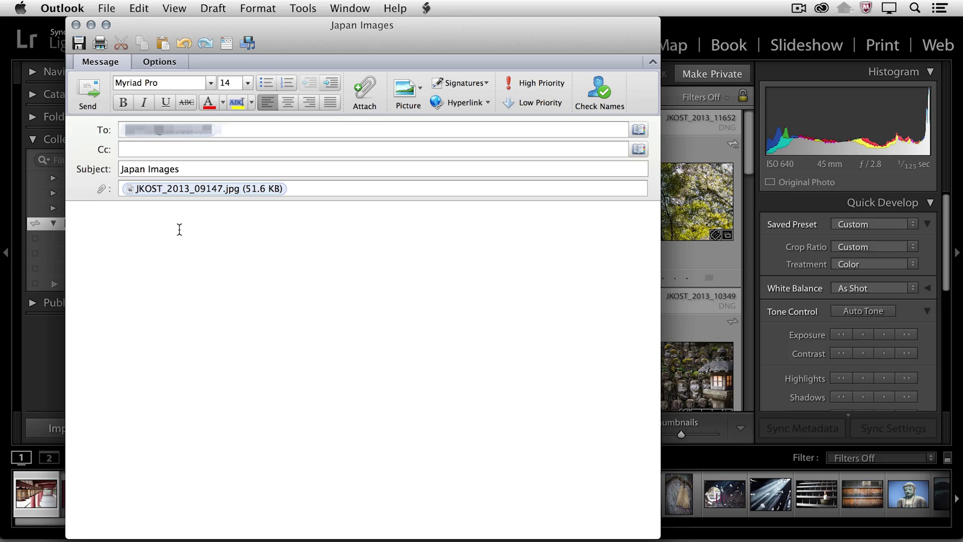
Write 'Take a look at my new images from', paste the adobe.ly link, and sign off '-j'
text(Take a look at my ne)
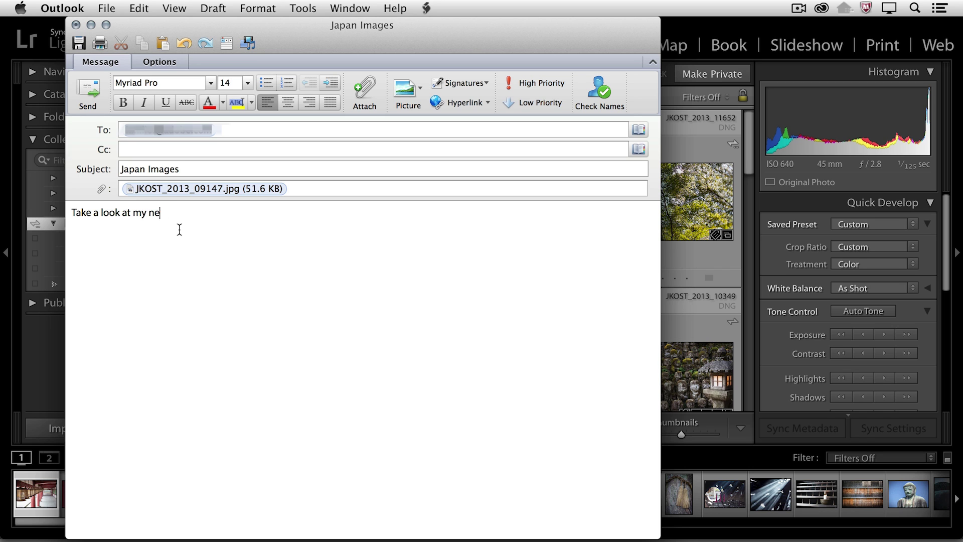
text(w images from Japan!)
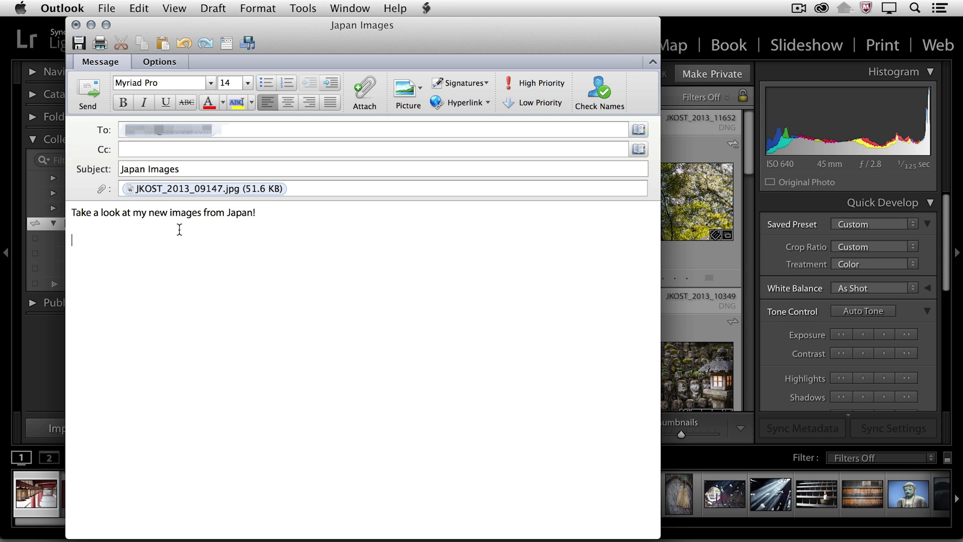
text(http://adobe.ly/1G7KfxK)
key(Return)
text(-j)
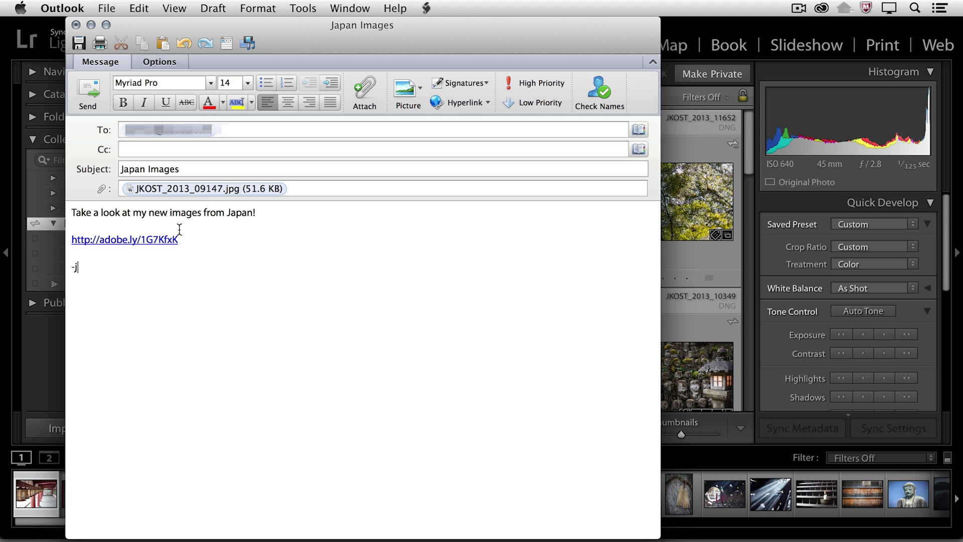
click(202, 193)
Send the Japan Images email and open the shared album link in the browser
click(87, 90)
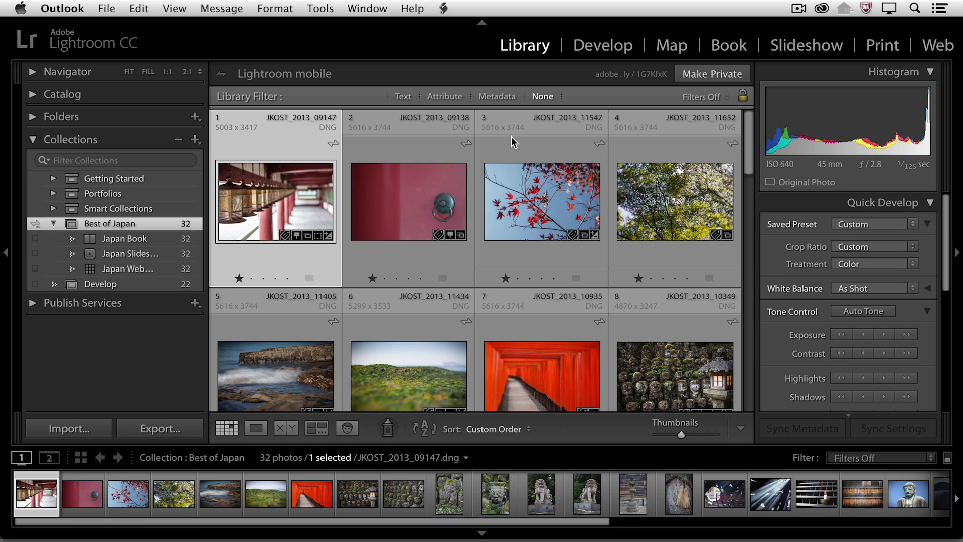
click(634, 74)
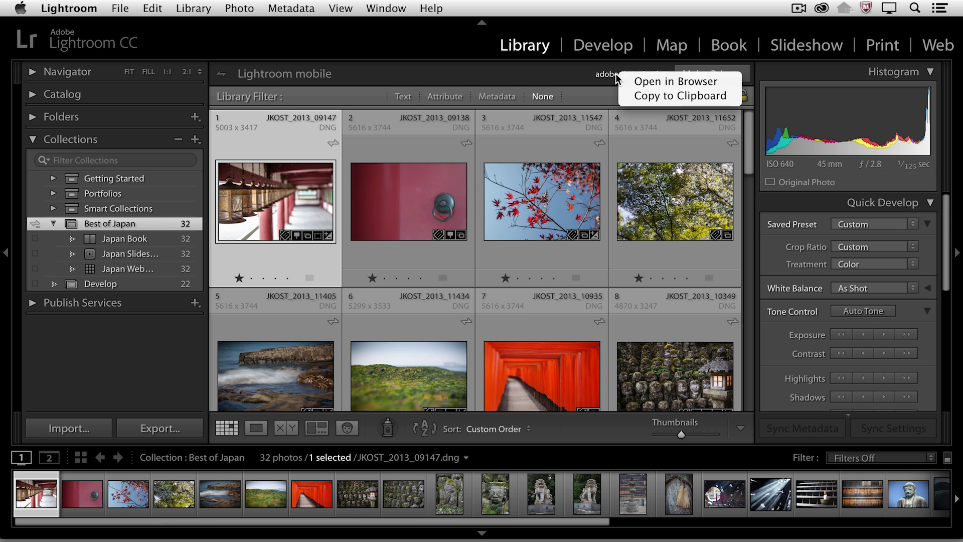
click(641, 80)
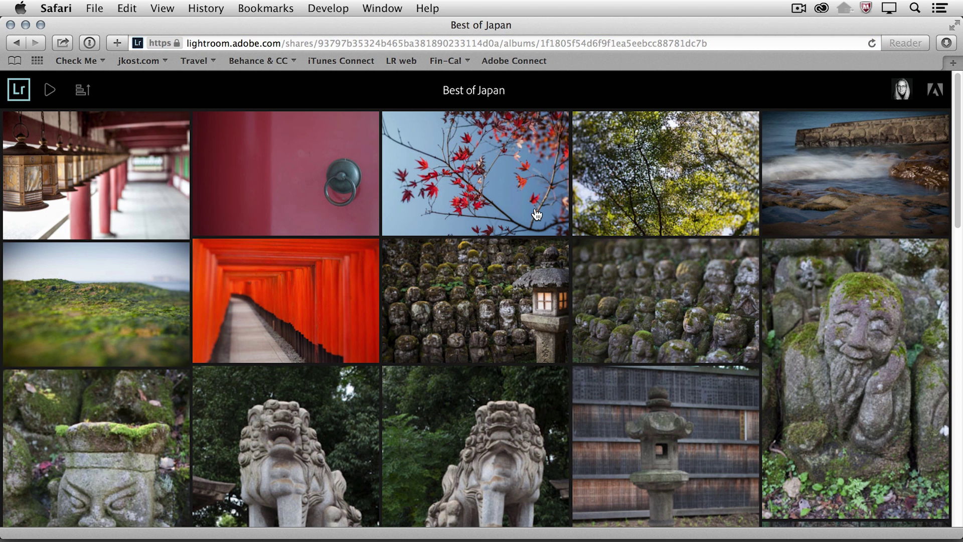
Open the lanterns photo, advance to photo 4 of 32 (tree canopy), and like it
scroll(195, 216, down, 6)
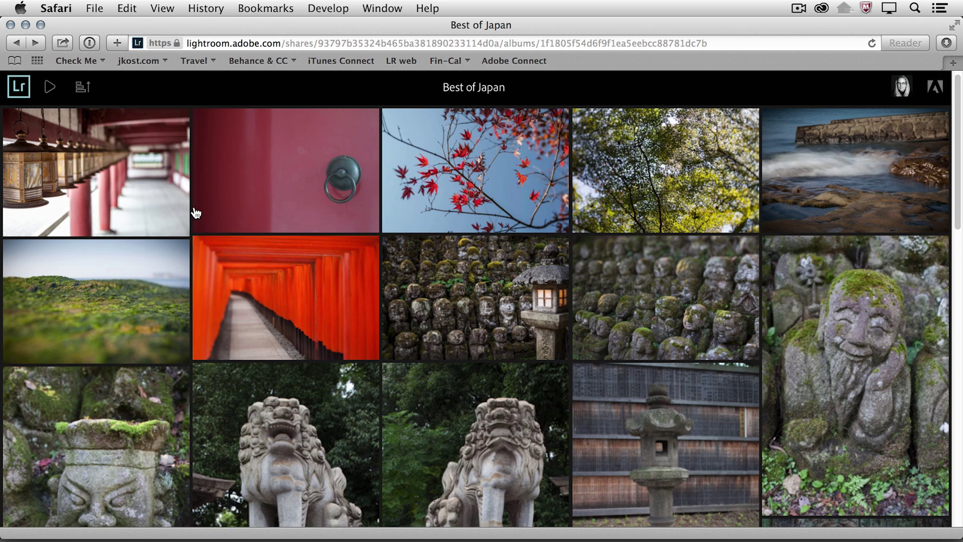
scroll(199, 224, up, 6)
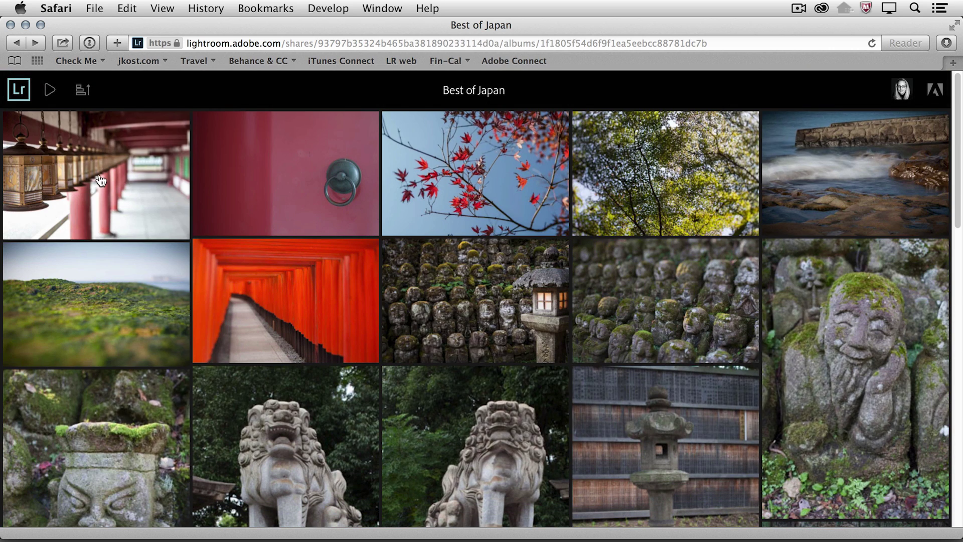
click(100, 179)
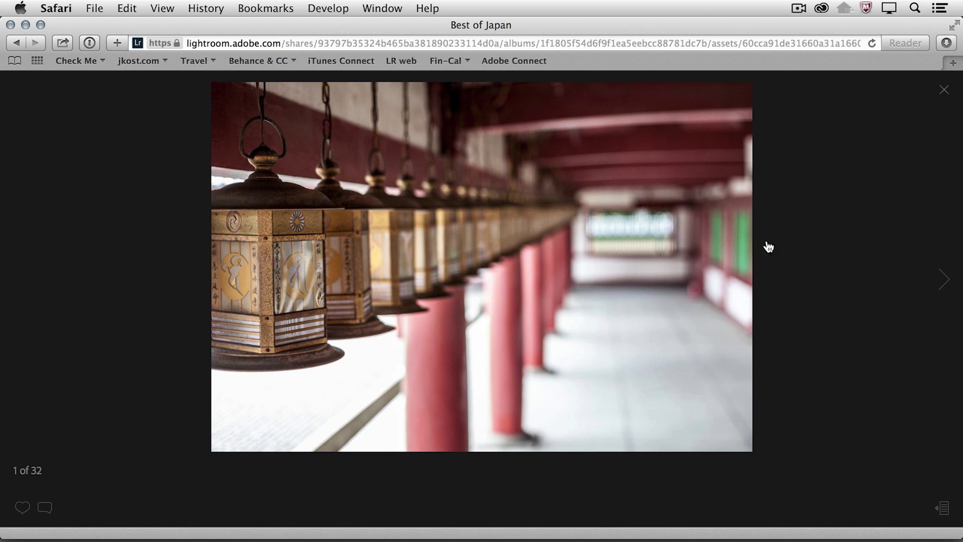
click(939, 282)
click(938, 284)
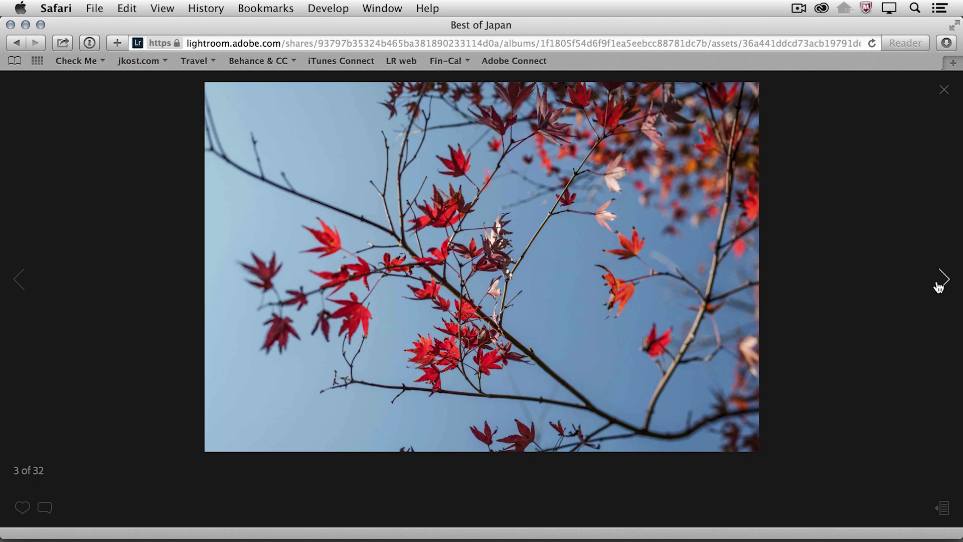
click(939, 286)
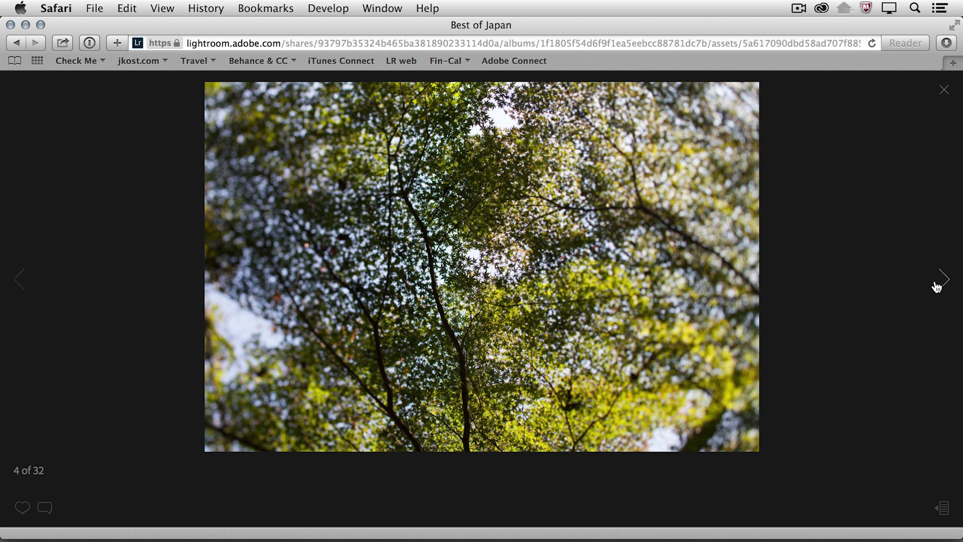
click(23, 507)
View the tree canopy photo's activity panel, then close the photo back to the album grid
click(52, 507)
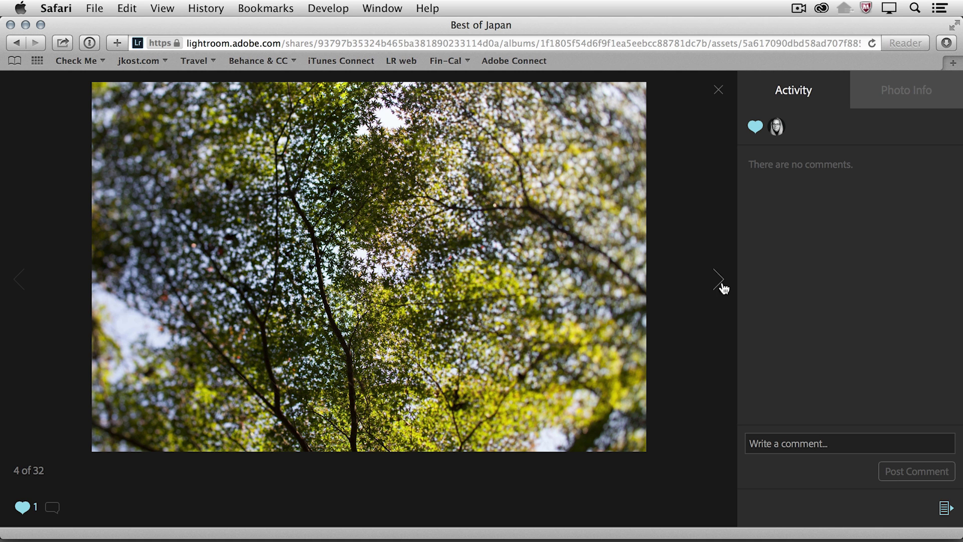
click(718, 91)
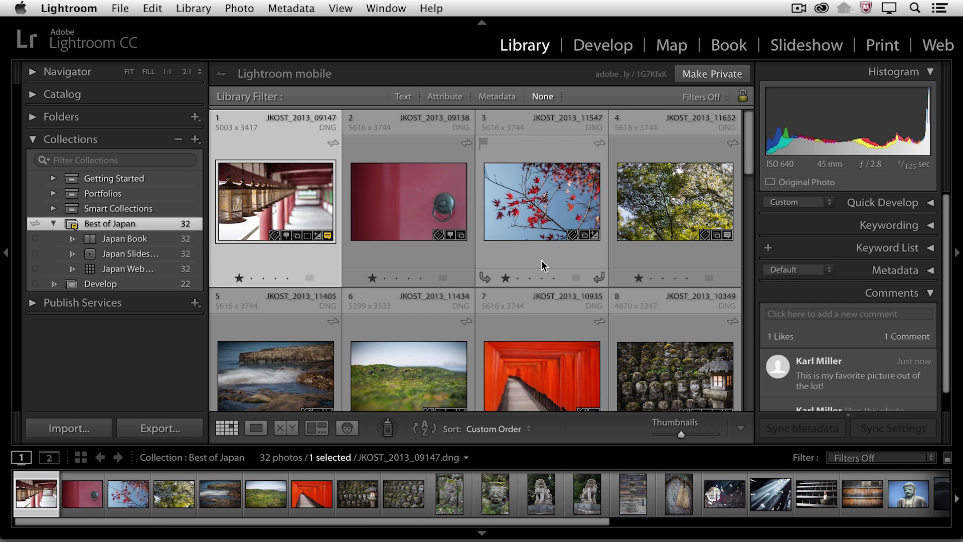
Scroll Lightroom's right panel to Comments, showing the like and 'This is my favorite picture out of the lot!'
scroll(843, 293, down, 2)
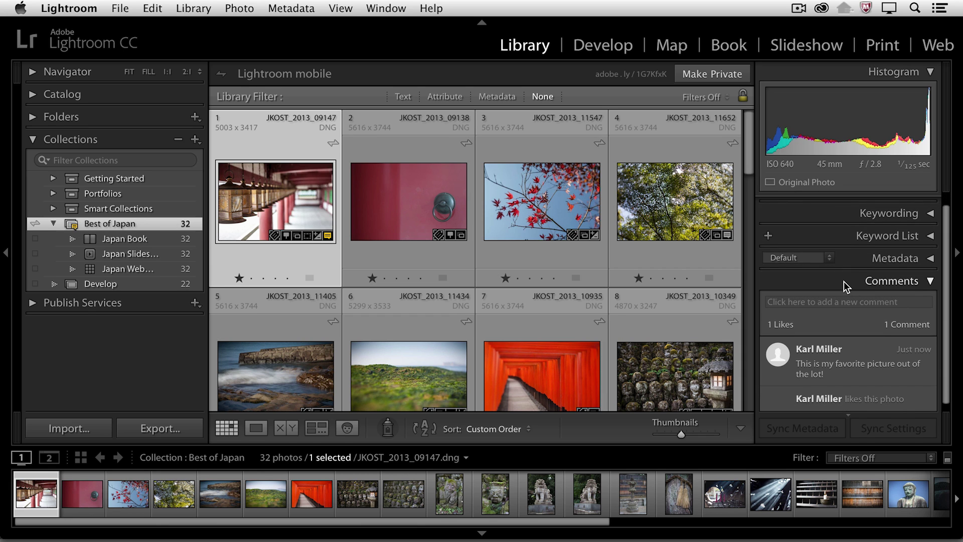